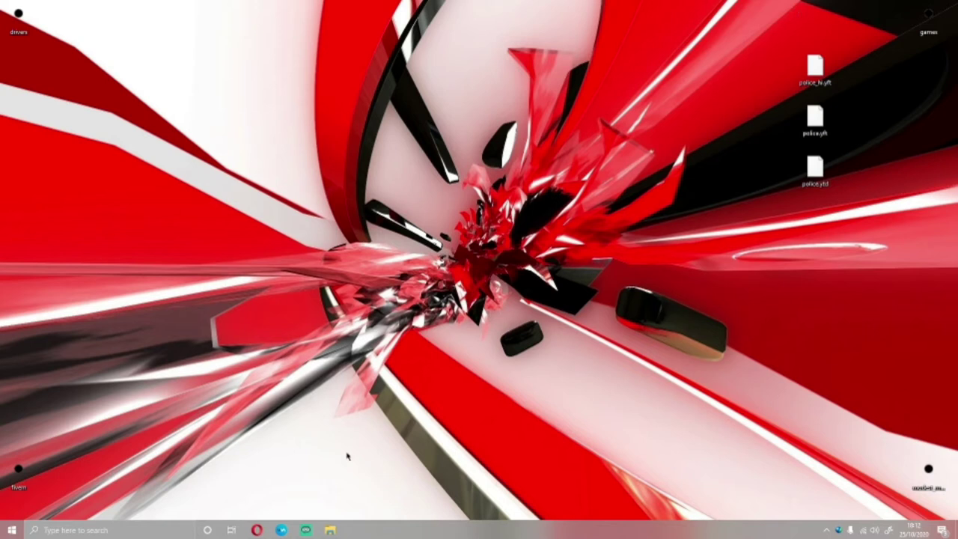
- In Opera, scroll the Unmarked CVPI Pack 3.0 page on lcpdfr.com to its download section
click(259, 529)
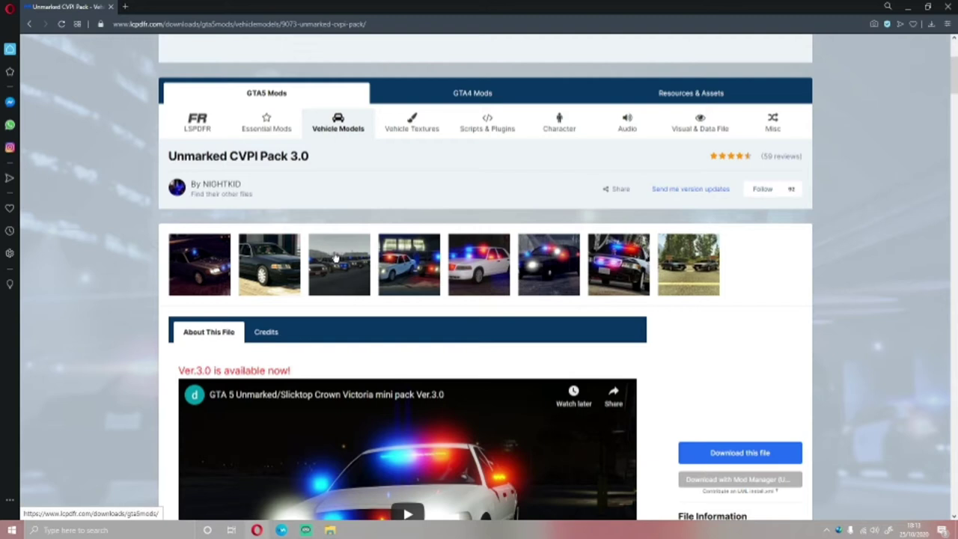
scroll(335, 257, down, 1)
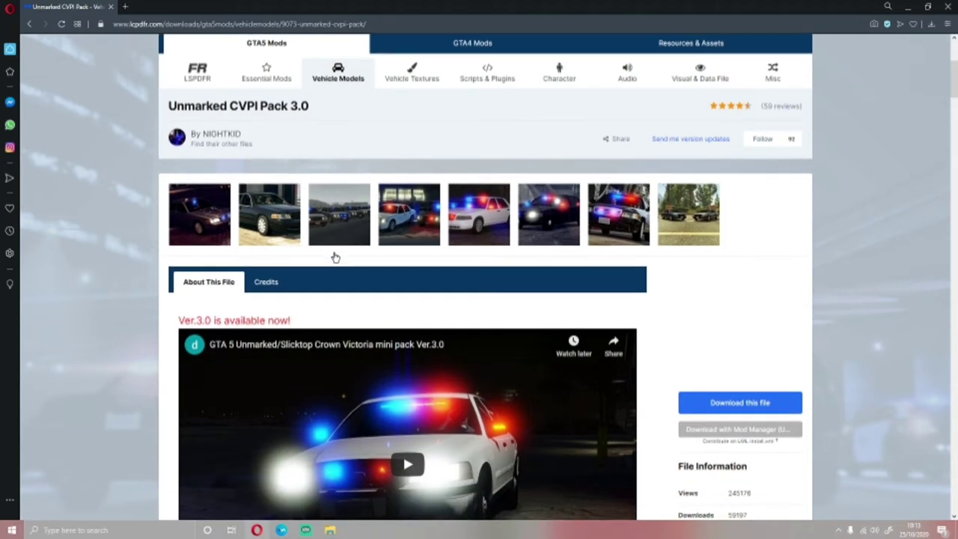
scroll(335, 257, down, 5)
scroll(338, 257, up, 5)
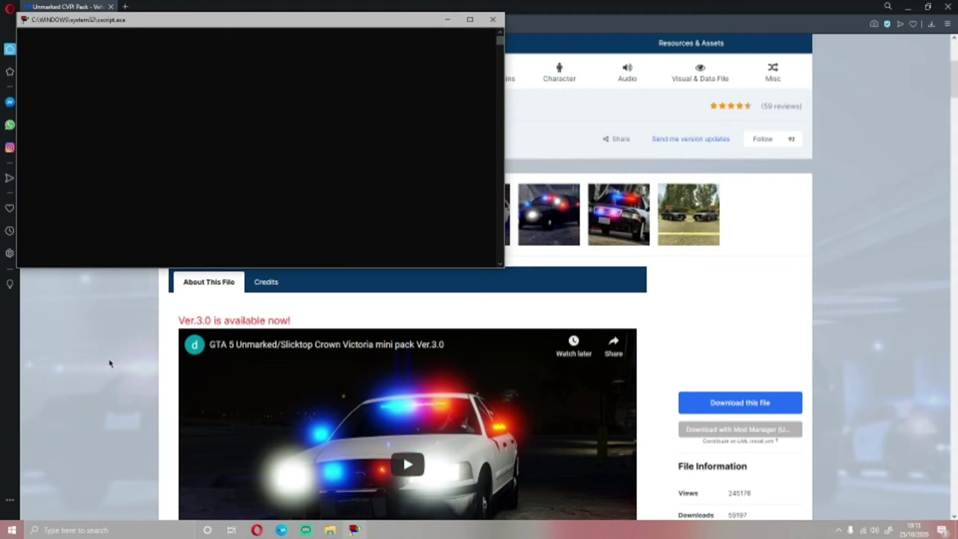
scroll(405, 252, down, 3)
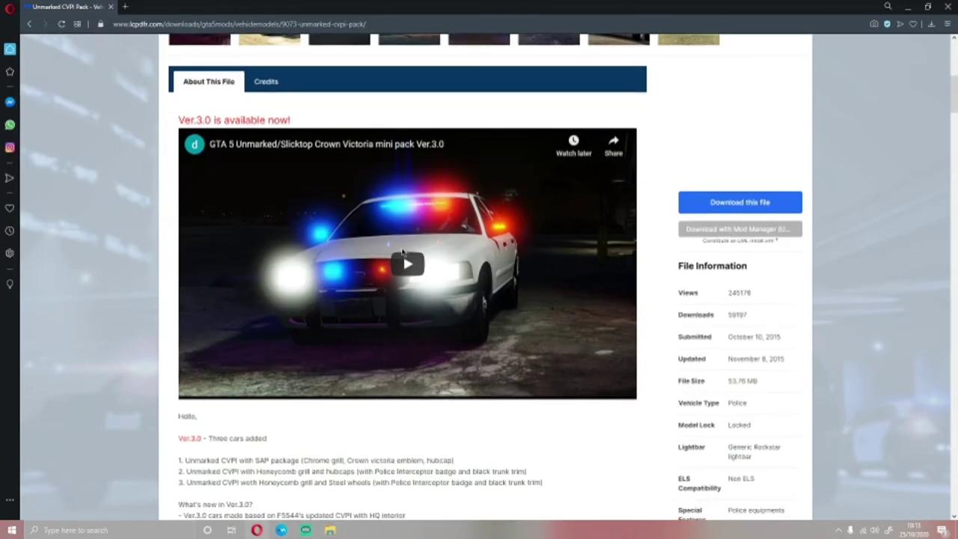
scroll(402, 253, up, 2)
scroll(195, 264, down, 1)
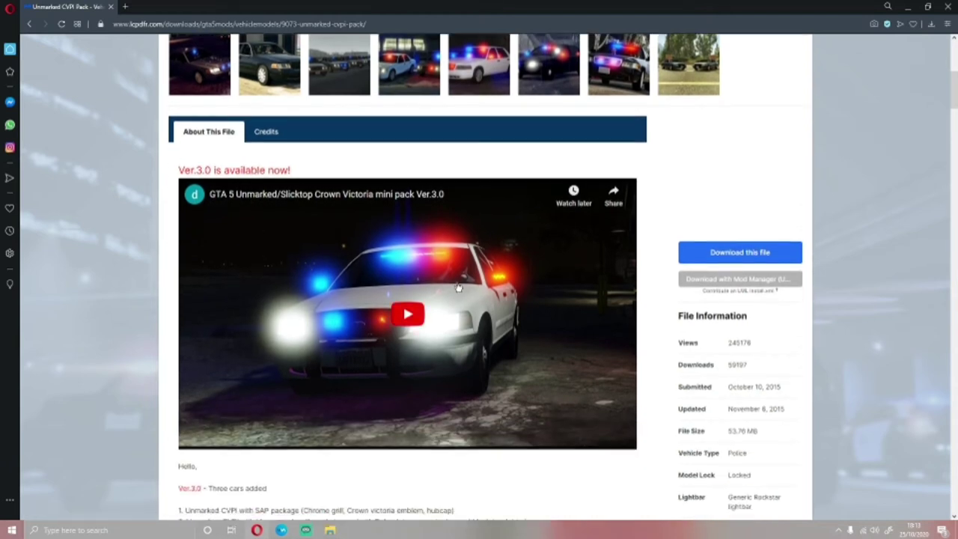
- Download Unmarked CVPI pack Ver.3.0.zip from LCPDFR and open the completed download
click(740, 253)
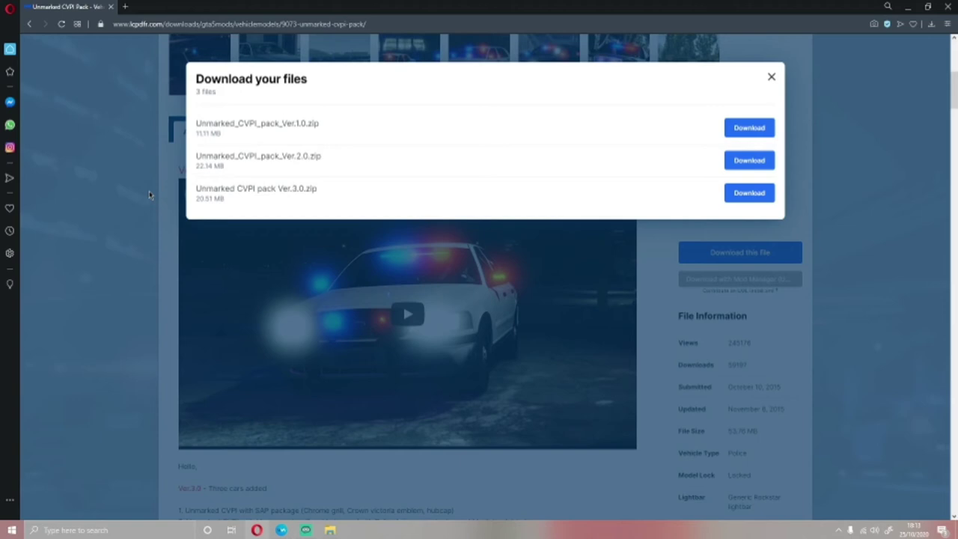
click(741, 194)
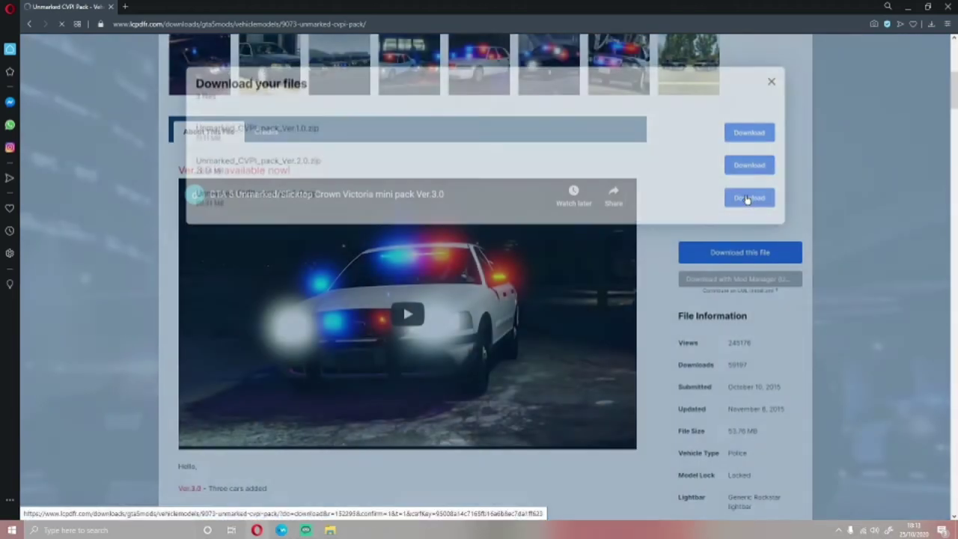
scroll(636, 299, down, 2)
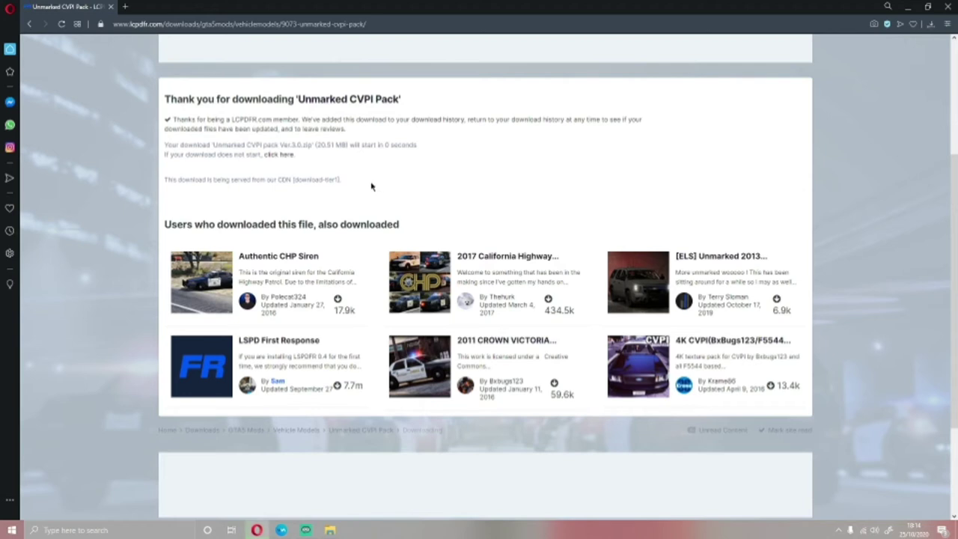
scroll(556, 307, up, 2)
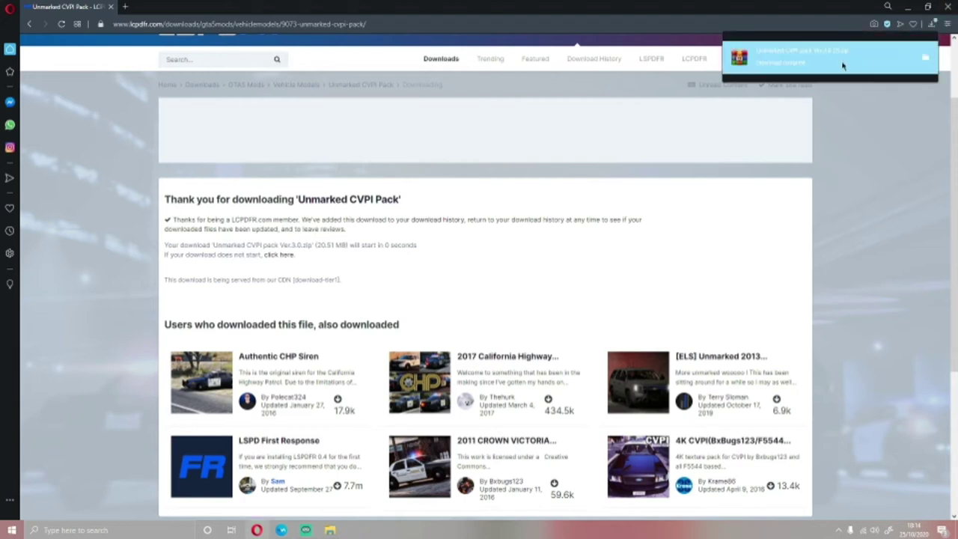
click(842, 65)
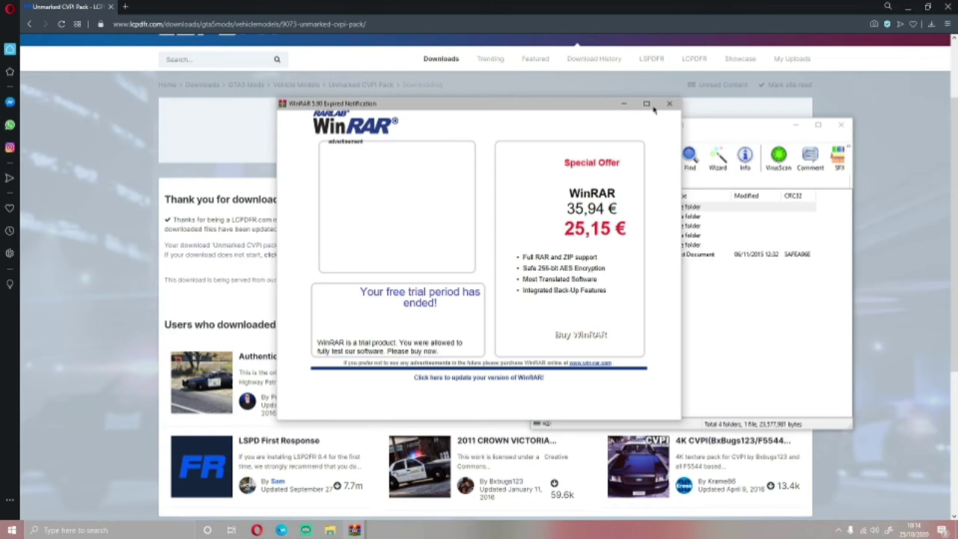
- Dismiss WinRAR's trial notice, reposition the archive window and open the 2. Honeycomb folder
click(669, 104)
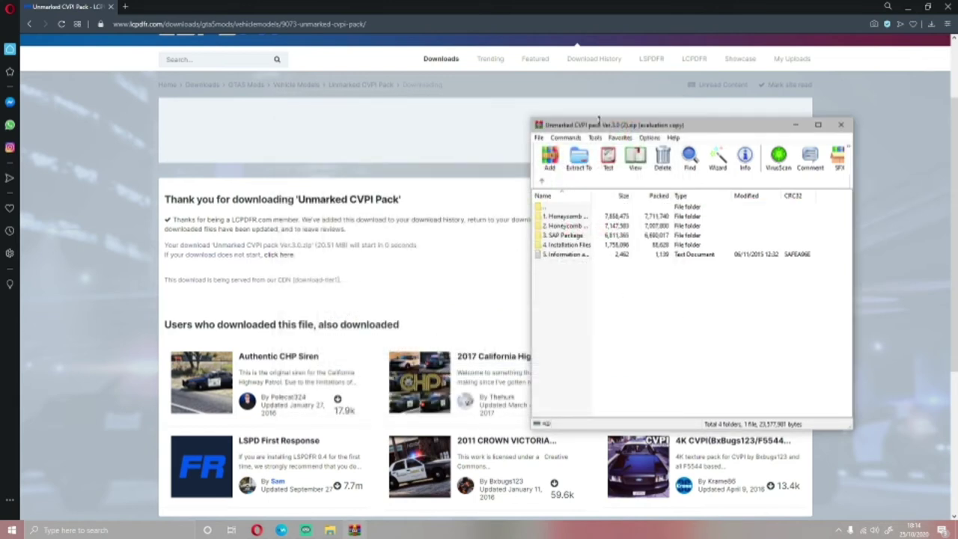
drag(597, 126, 616, 99)
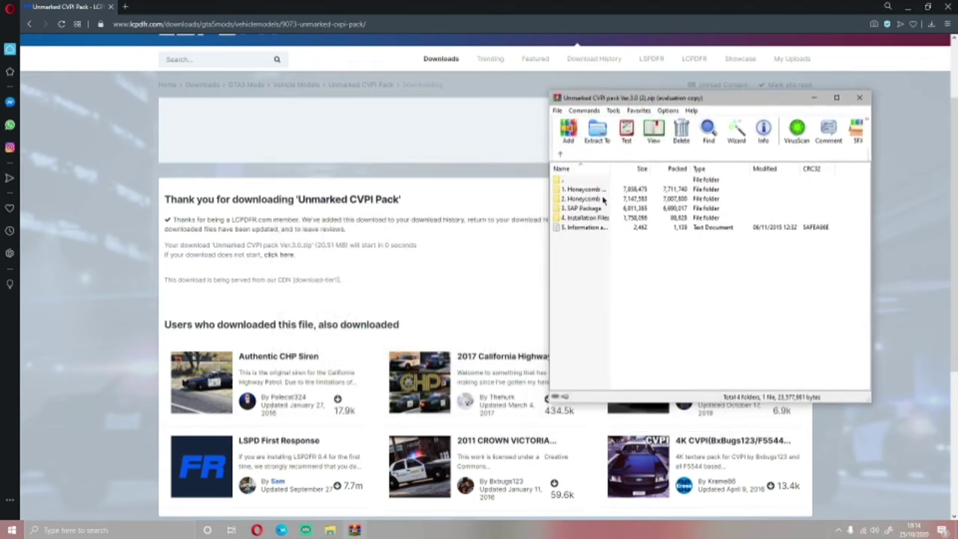
drag(587, 189, 591, 199)
double_click(591, 199)
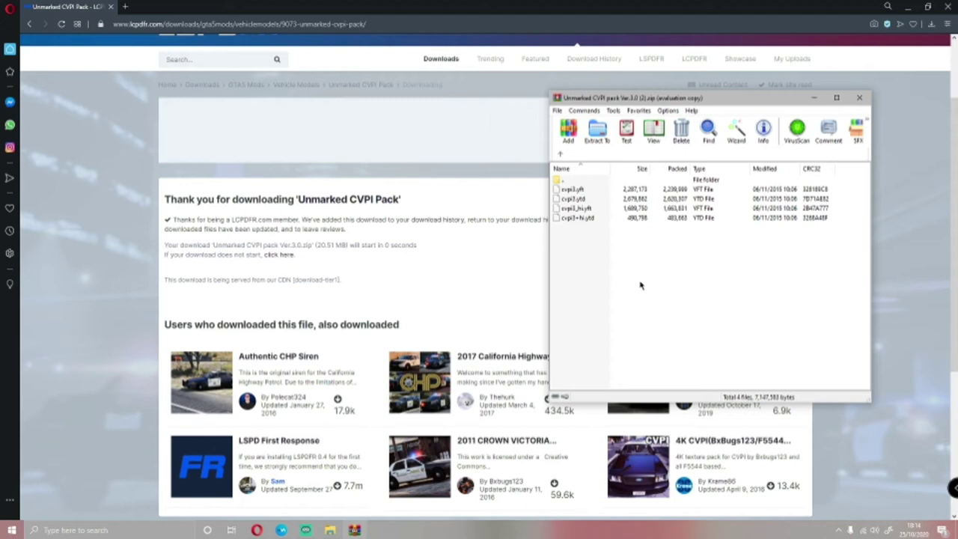
click(11, 530)
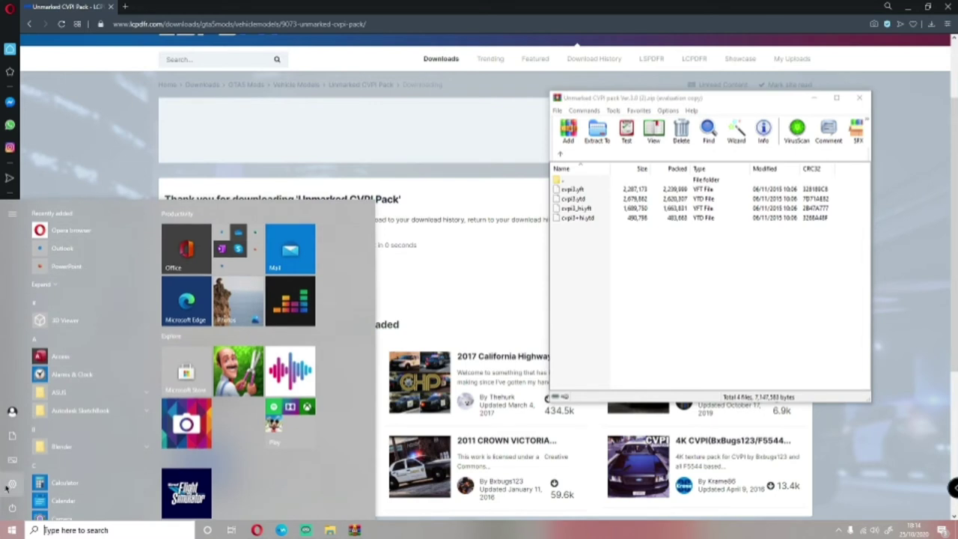
- Search the Start menu for OpenIV, launch it for GTA V (Windows), and move its window left
mouse_move(6, 487)
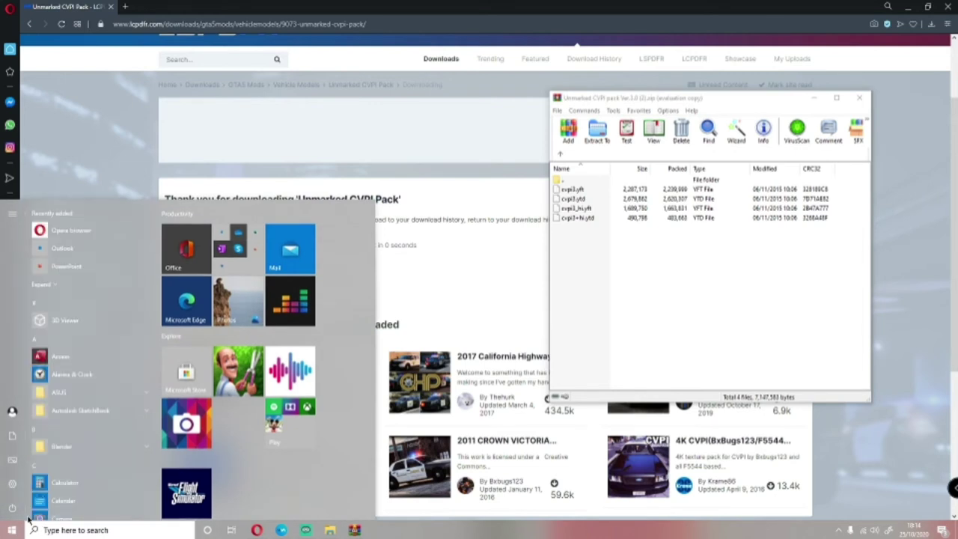
mouse_move(1, 356)
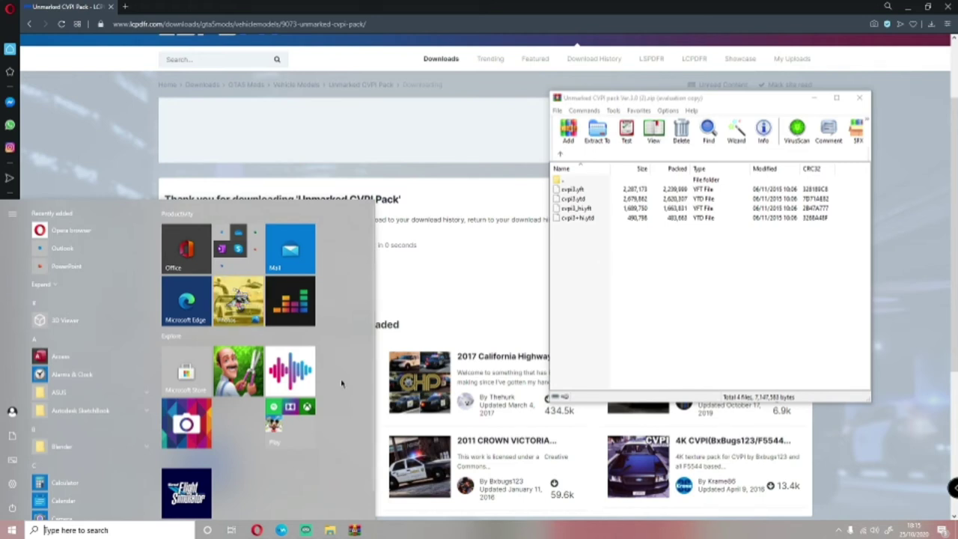
text(openIV)
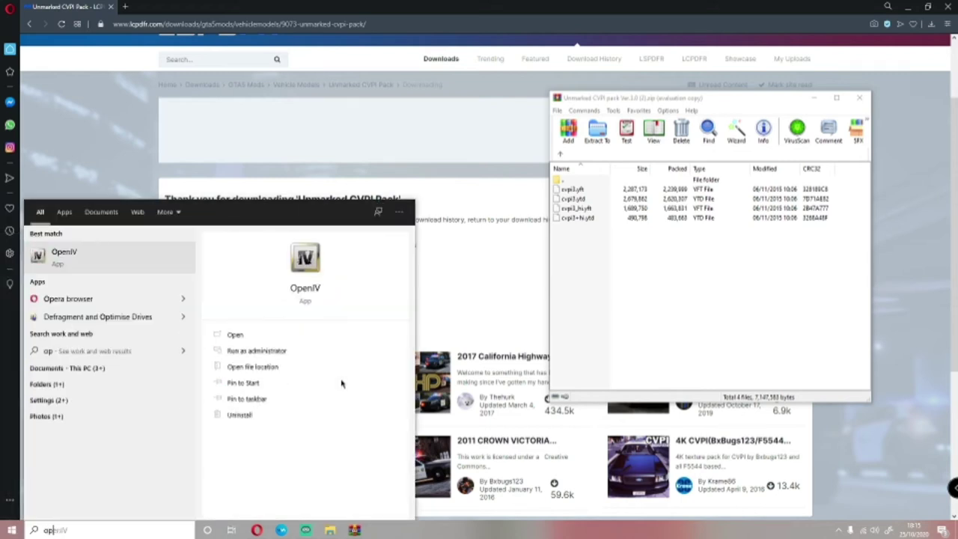
click(225, 337)
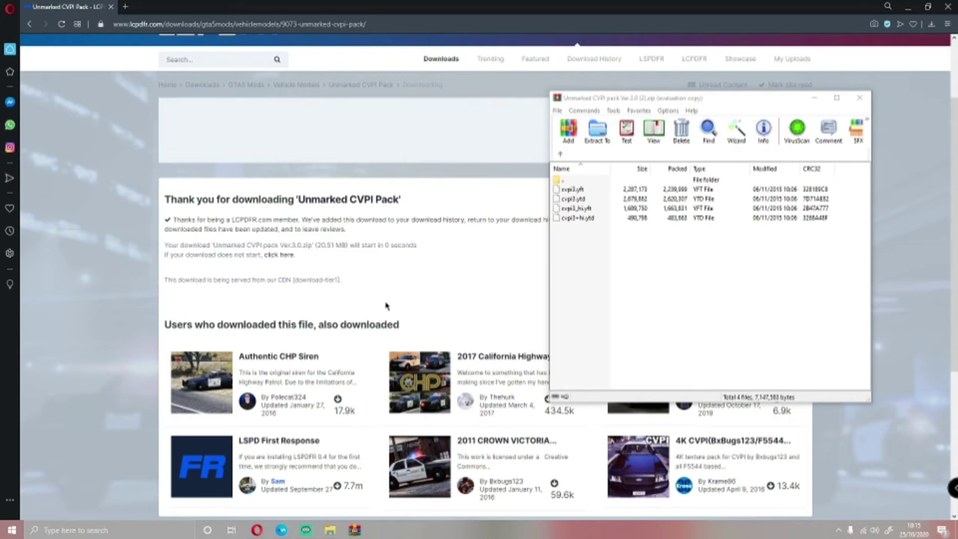
click(432, 278)
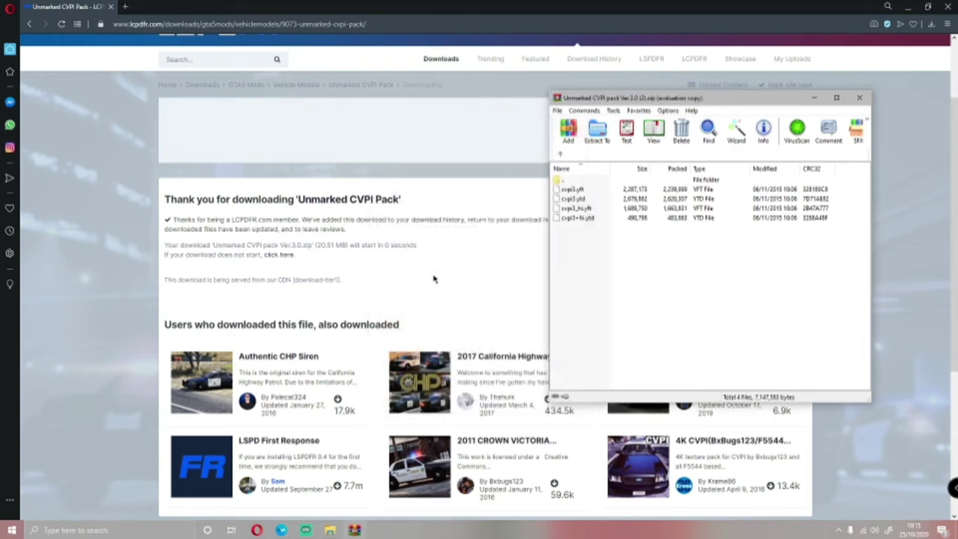
drag(524, 253, 304, 187)
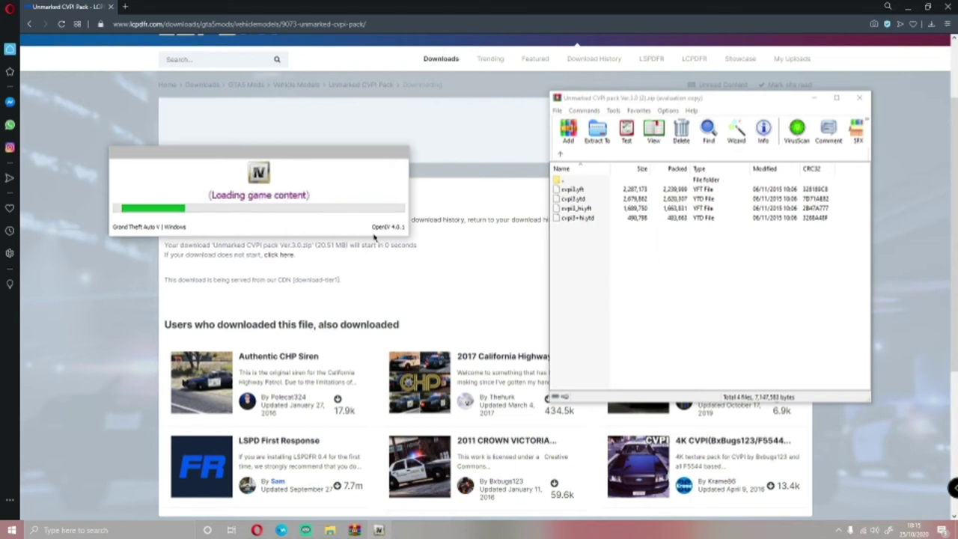
drag(609, 103, 437, 91)
- Navigate OpenIV through mods\update\x64\dlcpacks and open the patchday23ng folder
click(637, 306)
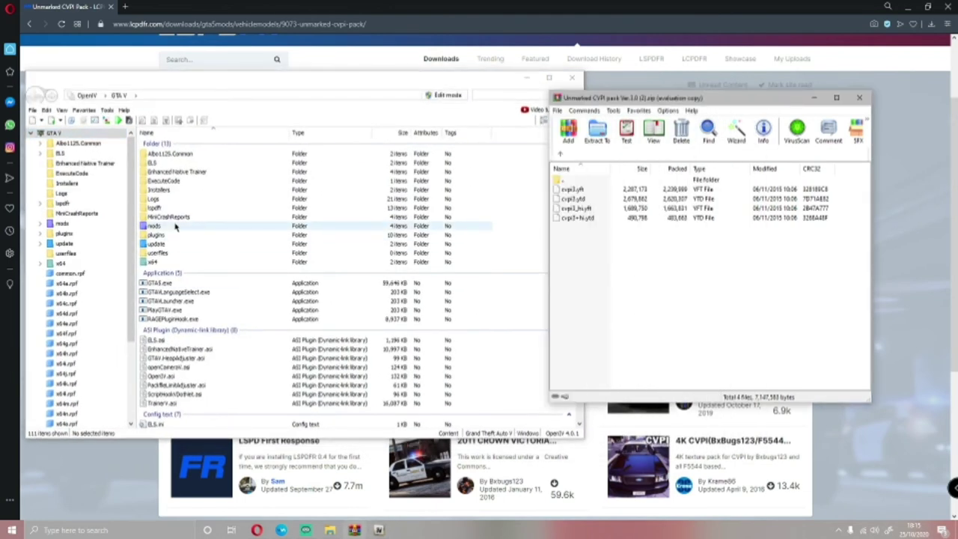
double_click(175, 227)
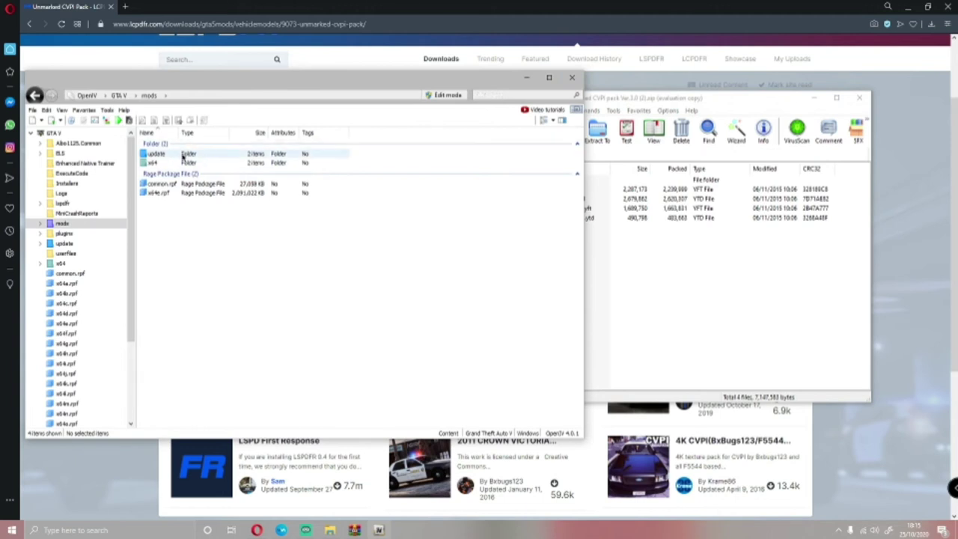
double_click(183, 156)
double_click(182, 154)
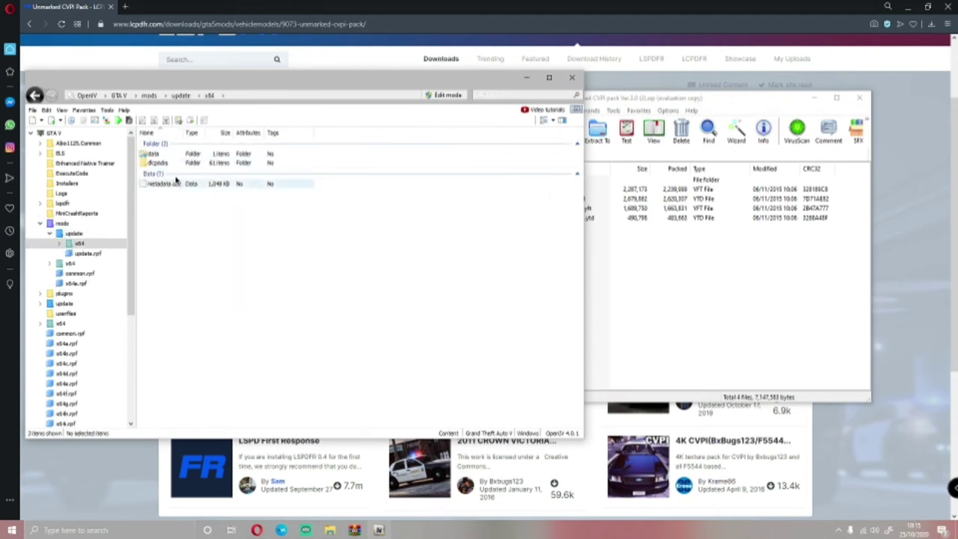
double_click(157, 162)
scroll(236, 199, down, 1)
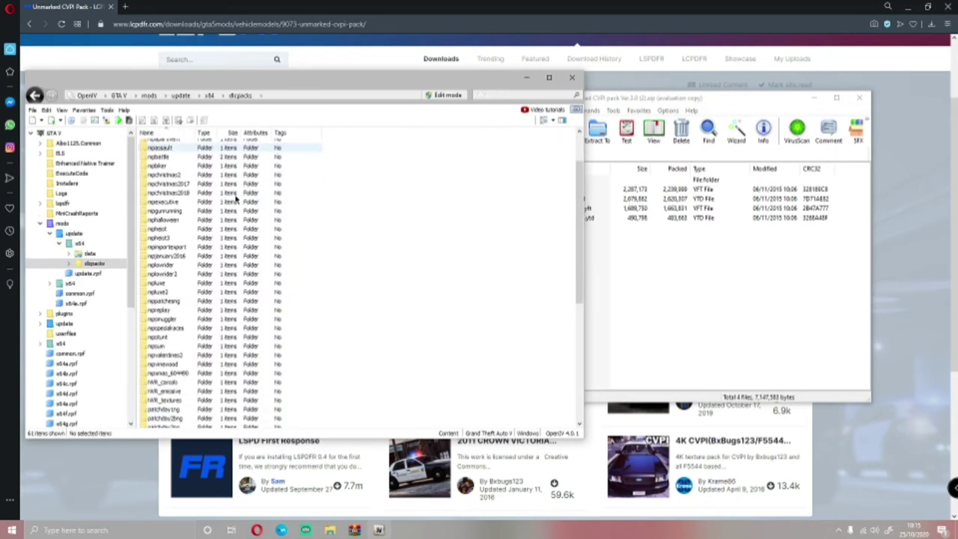
scroll(236, 198, down, 9)
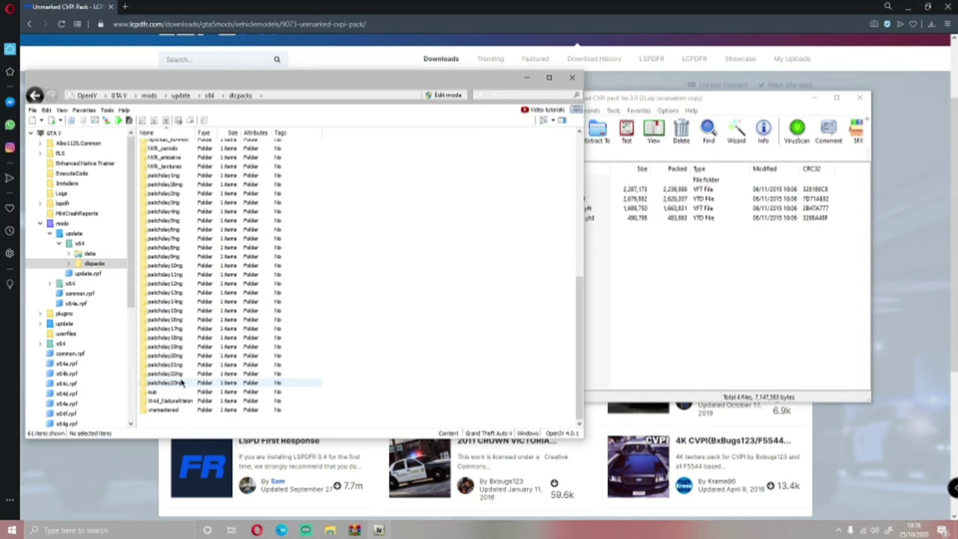
double_click(181, 383)
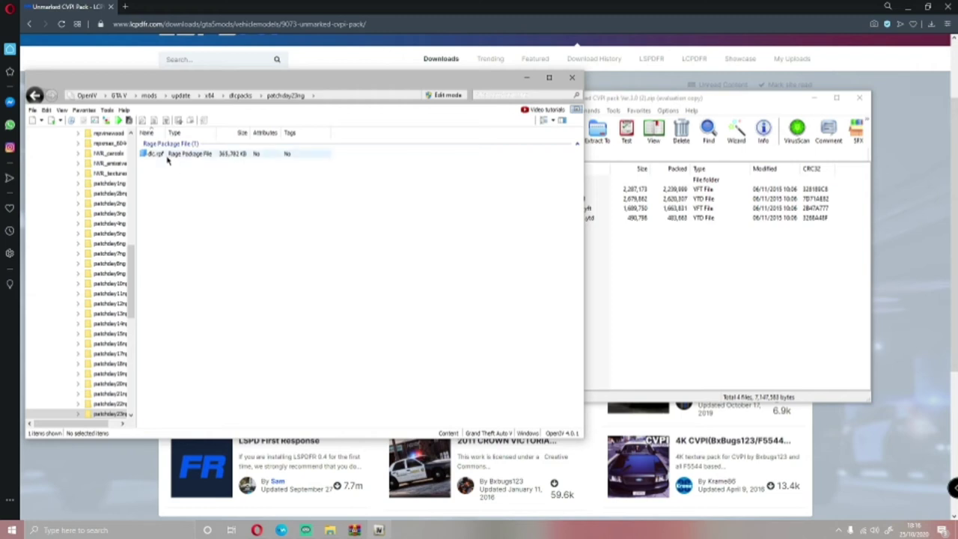
- Go back to dlcpacks and open patchday22ng's dlc.rpf and its x64 folder
click(35, 95)
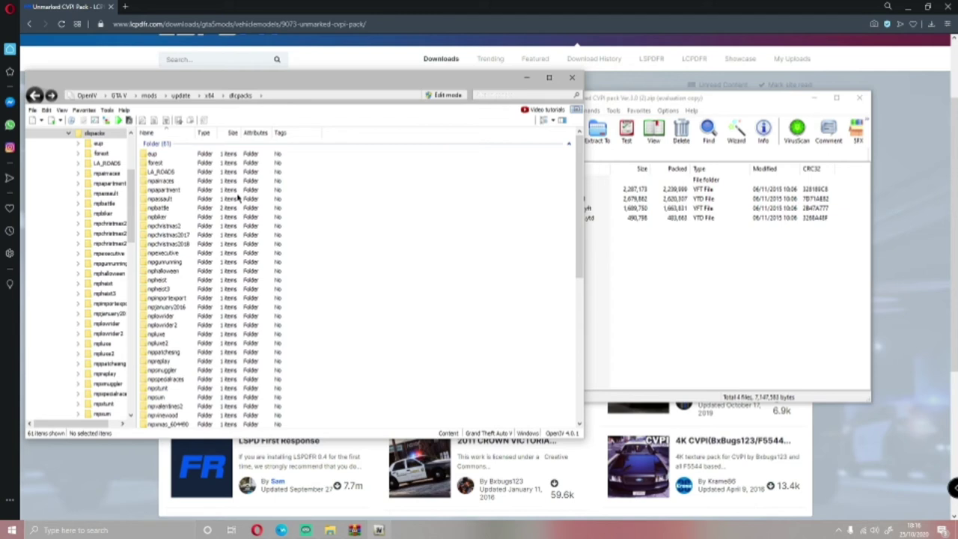
scroll(238, 196, down, 10)
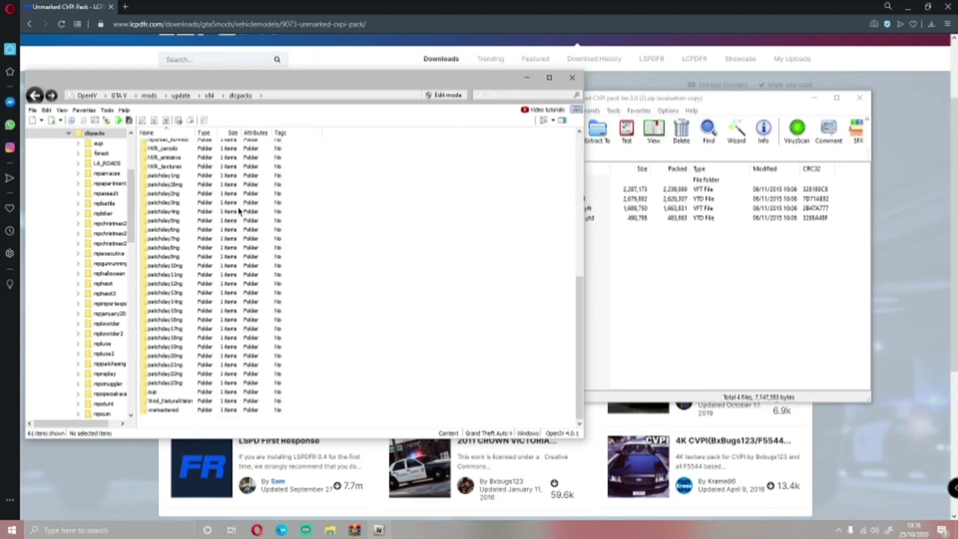
double_click(179, 376)
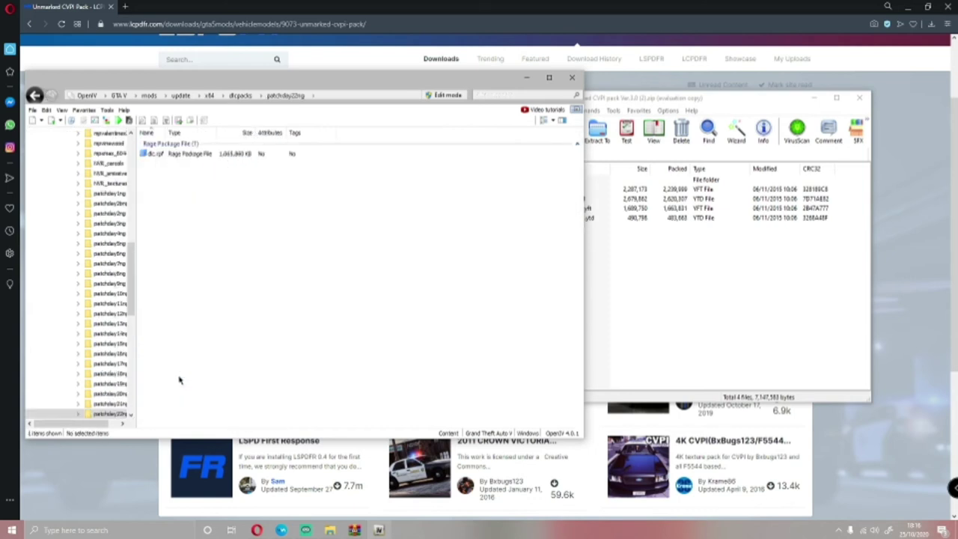
double_click(206, 154)
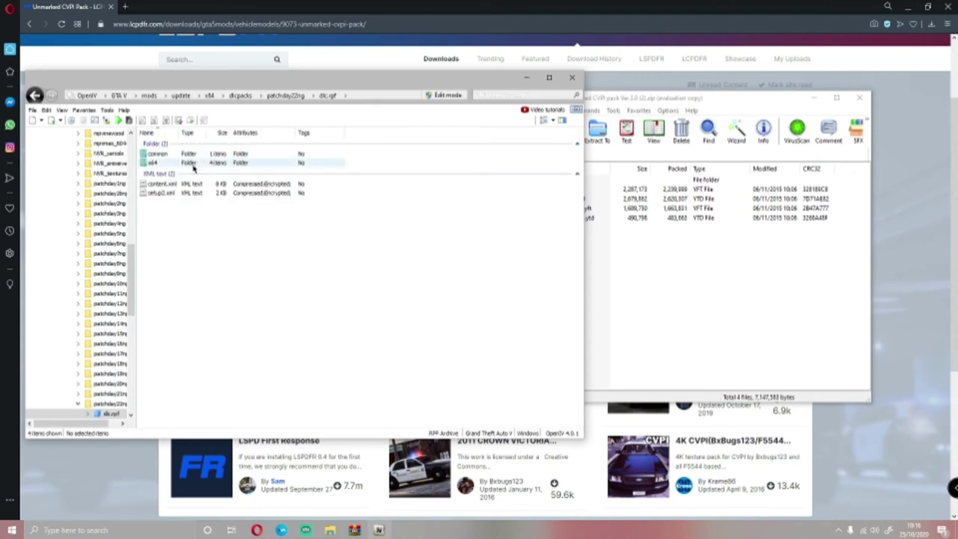
double_click(187, 162)
- Open levels\gta5 and scroll through its vehicle files, including police.yft
double_click(184, 160)
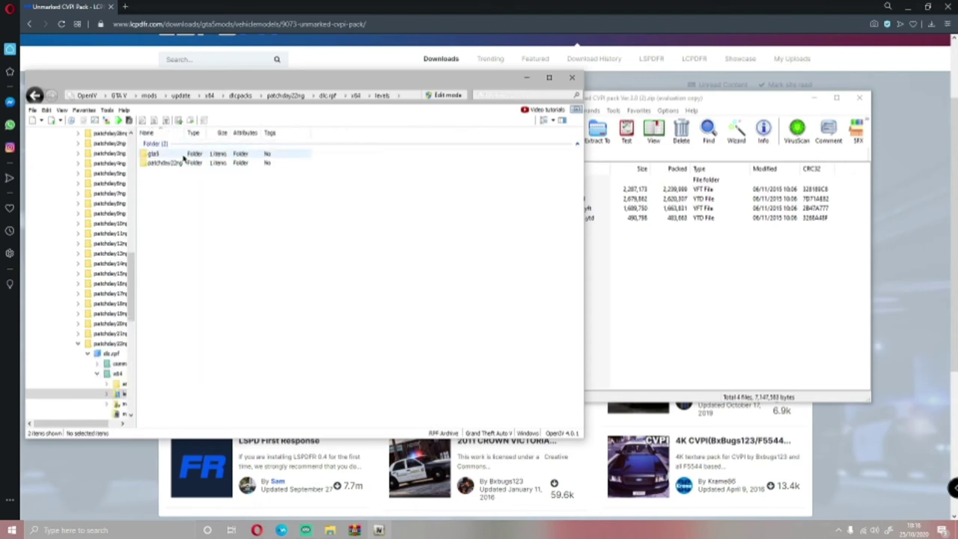
click(182, 154)
double_click(184, 155)
double_click(185, 156)
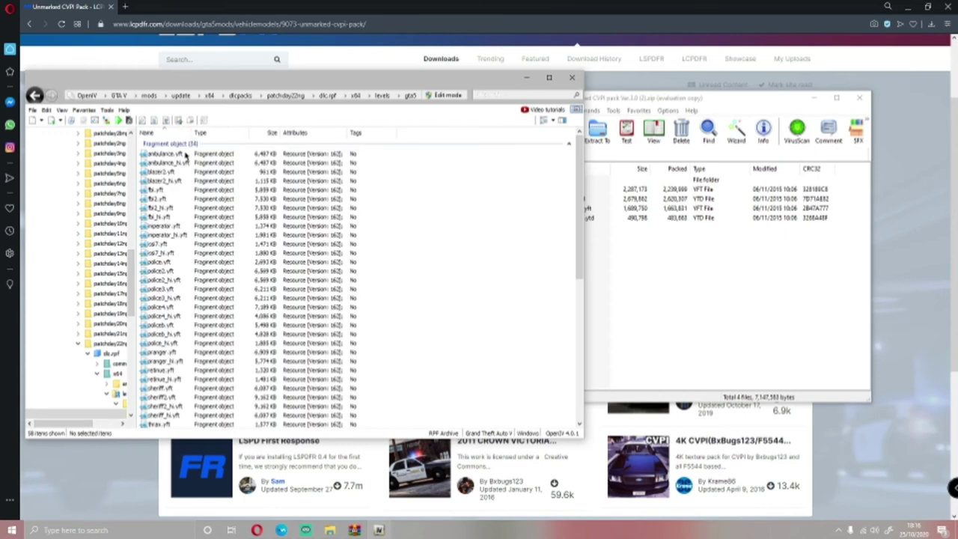
scroll(363, 278, down, 5)
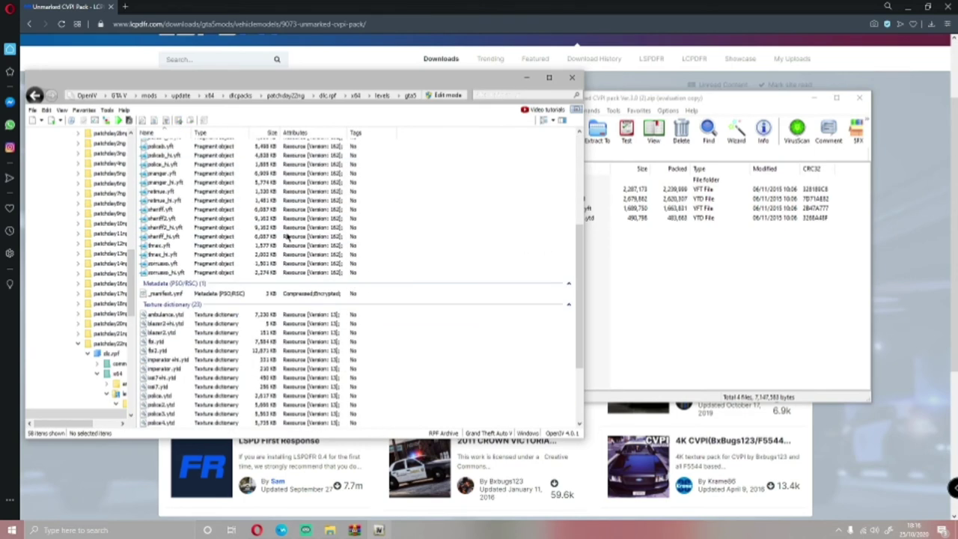
scroll(287, 236, up, 4)
scroll(287, 236, up, 1)
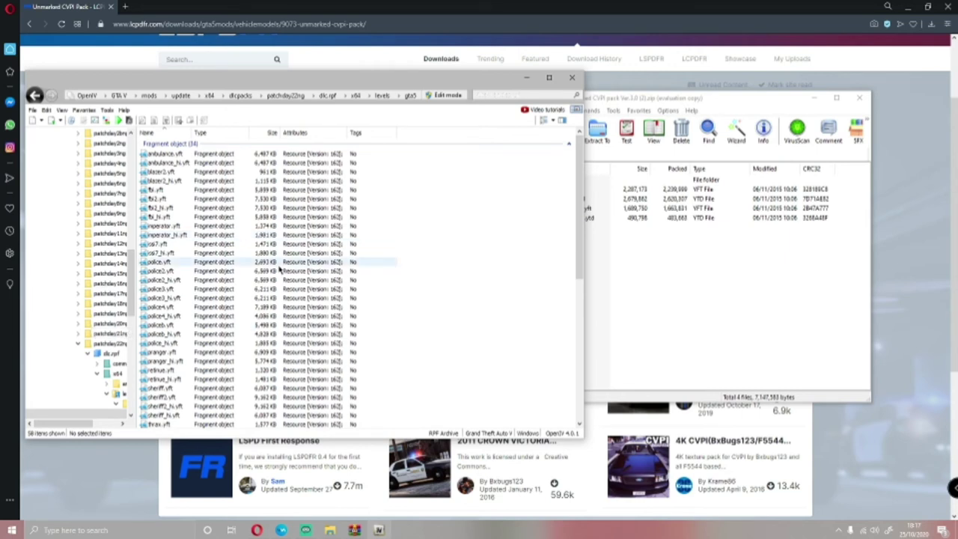
click(714, 269)
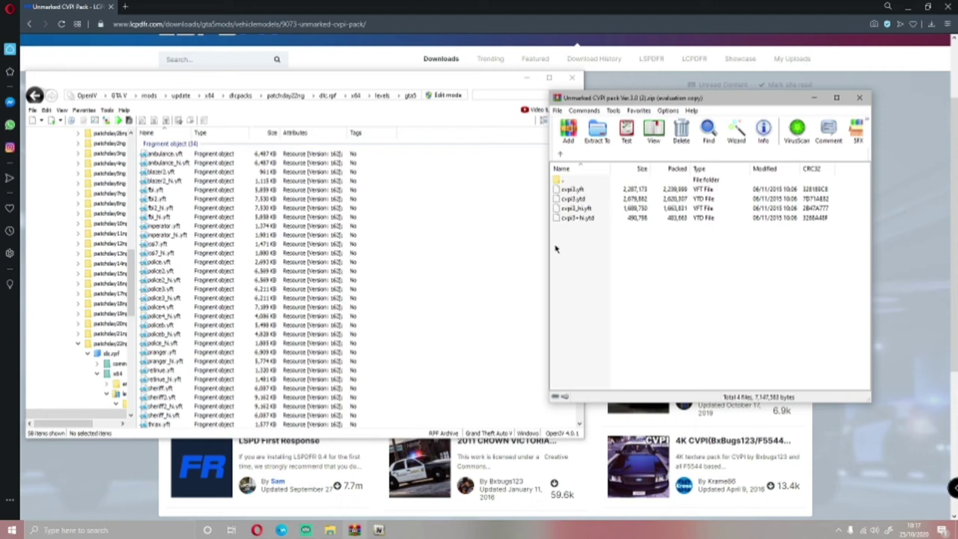
- Rename cvpi3.yft to police.yft in the WinRAR archive
click(576, 190)
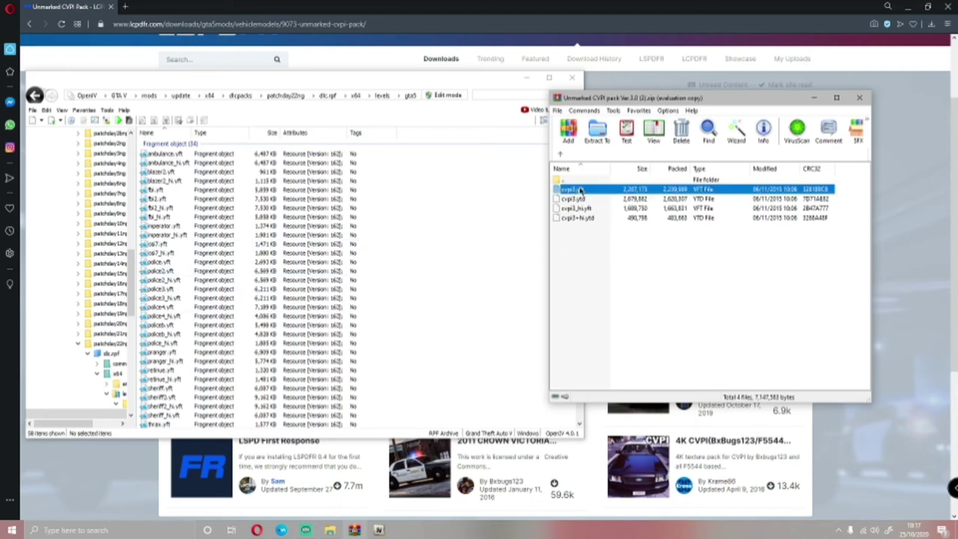
right_click(578, 189)
click(633, 301)
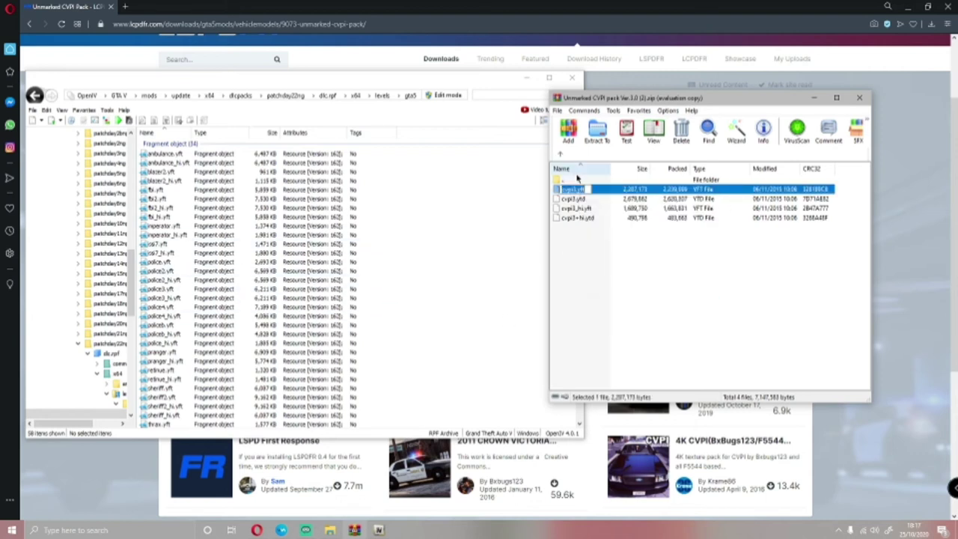
key(Right)
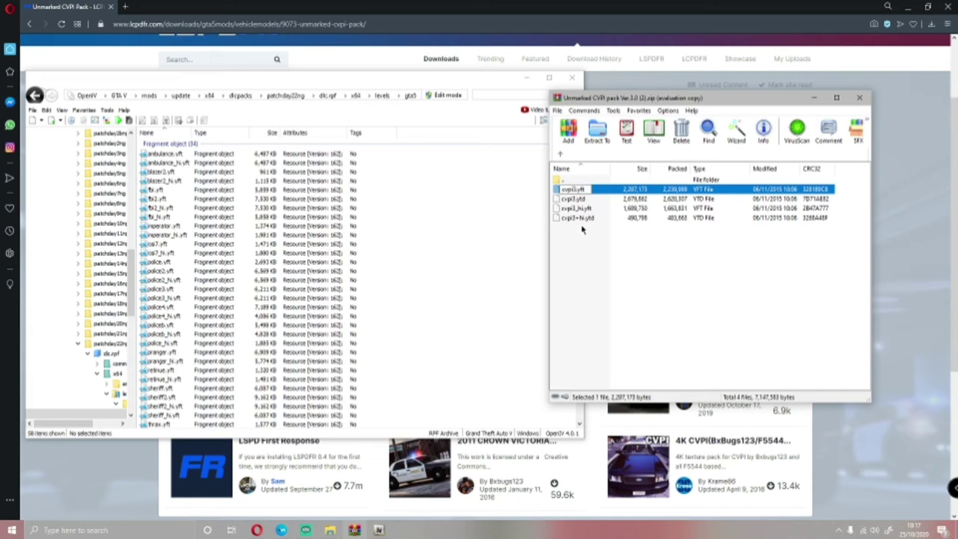
key(BackSpace)
key(BackSpace)
key(BackSpace)
key(BackSpace)
key(BackSpace)
text(police)
key(Return)
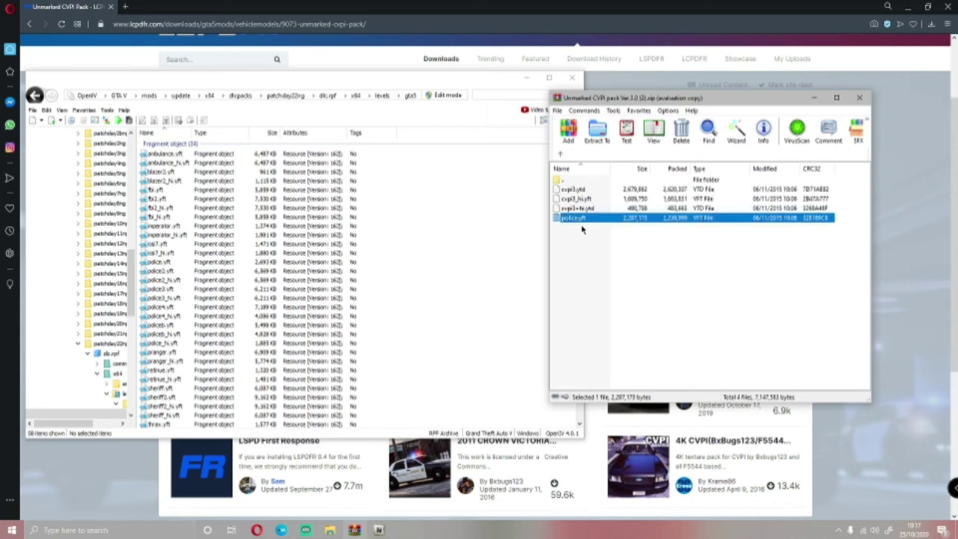
- Rename cvpi3.ytd, cvpi3+hi.ytd and cvpi3_hi.yft to police.ytd, police+hi.ytd and police_hi
click(583, 192)
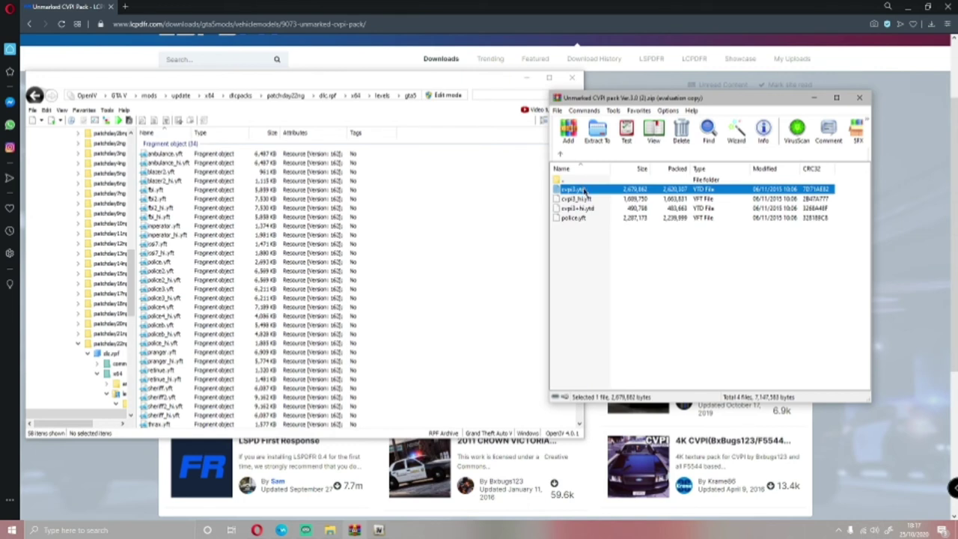
click(583, 192)
text(police)
click(588, 247)
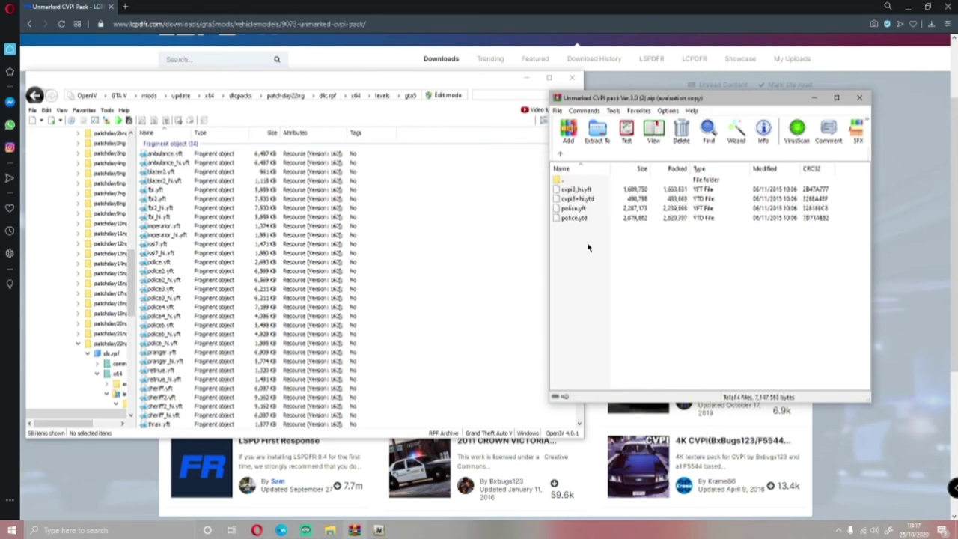
click(587, 199)
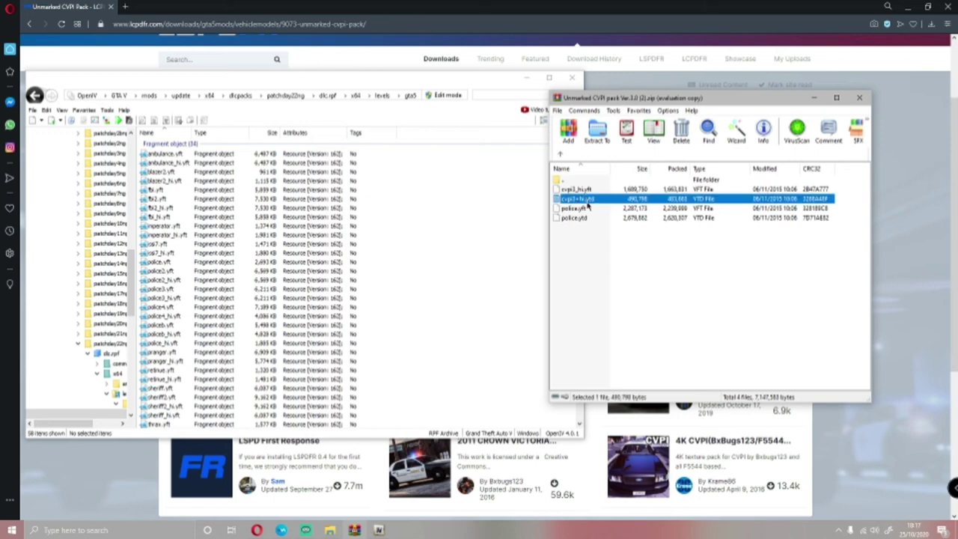
click(587, 202)
text(police)
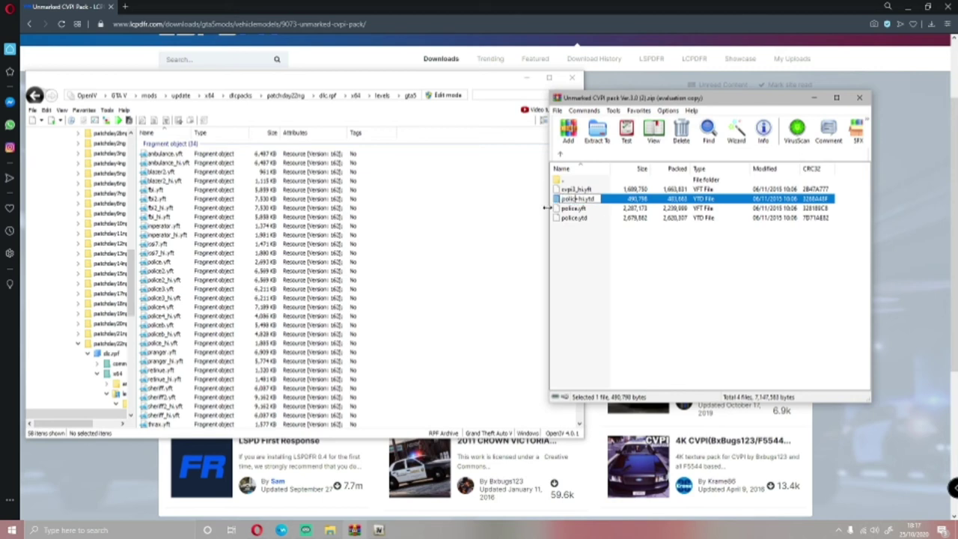
click(588, 271)
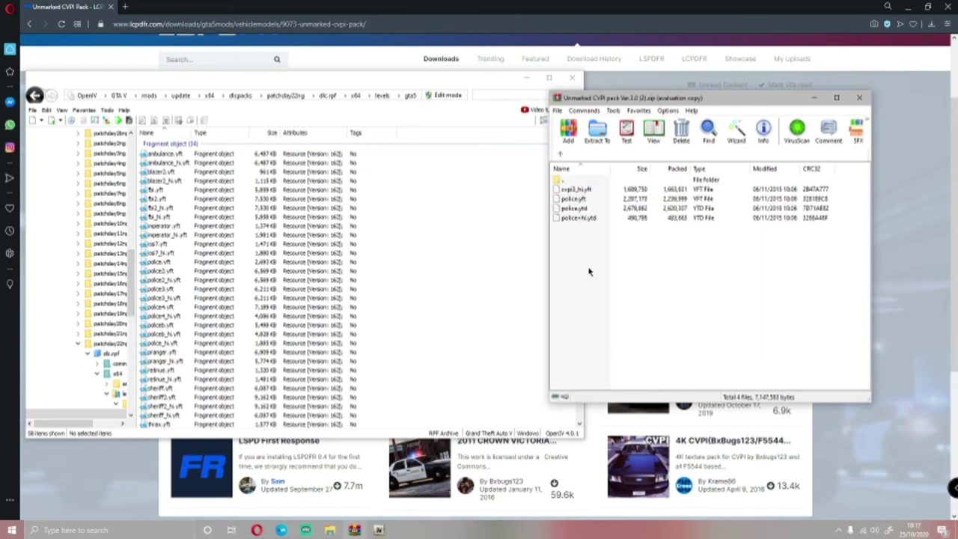
click(592, 192)
click(592, 192)
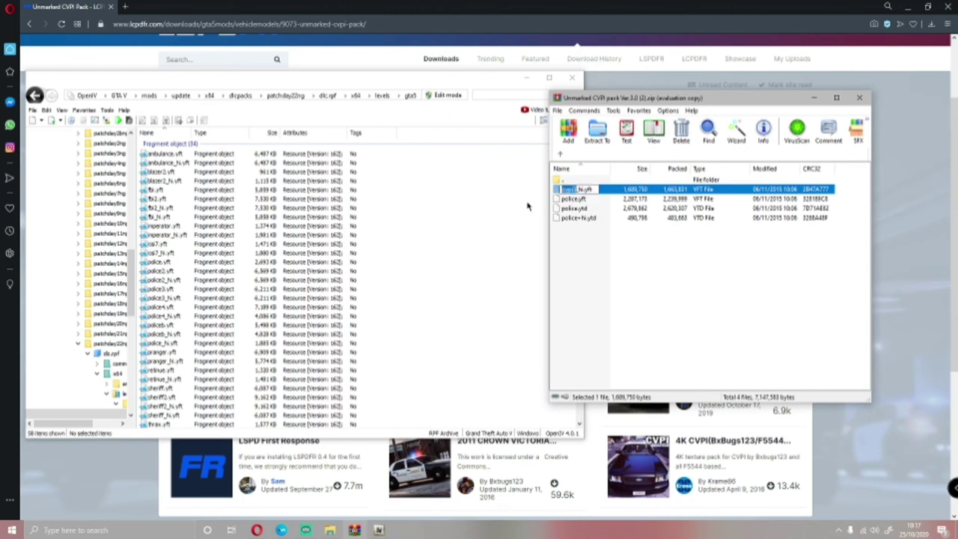
text(police_hi)
- Commit the police_hi.yft name, lower the WinRAR window, and request OpenIV edit mode
click(641, 264)
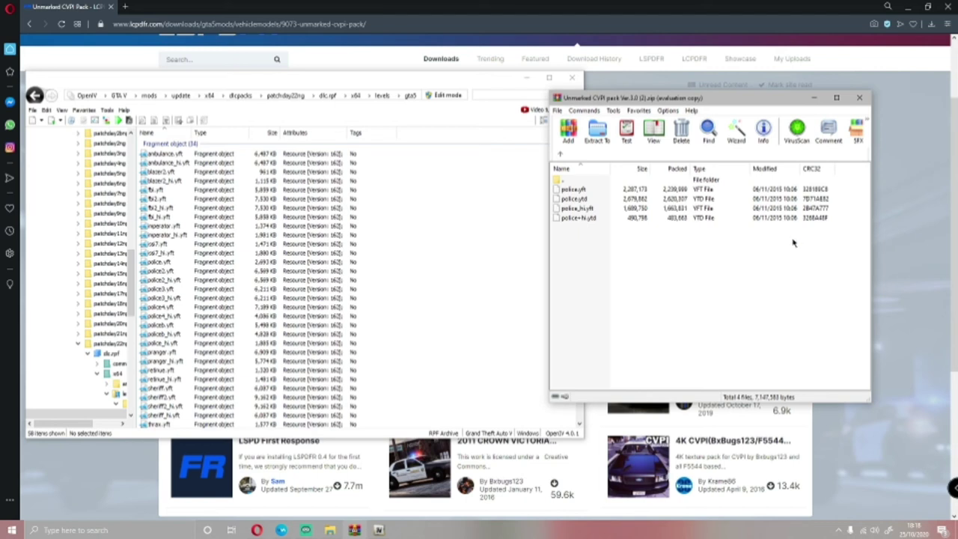
drag(626, 102, 626, 141)
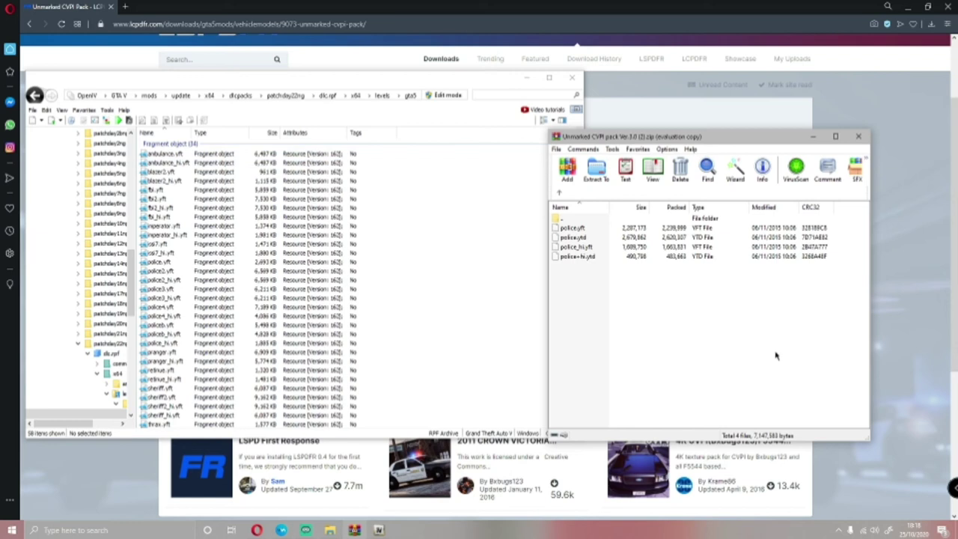
click(458, 96)
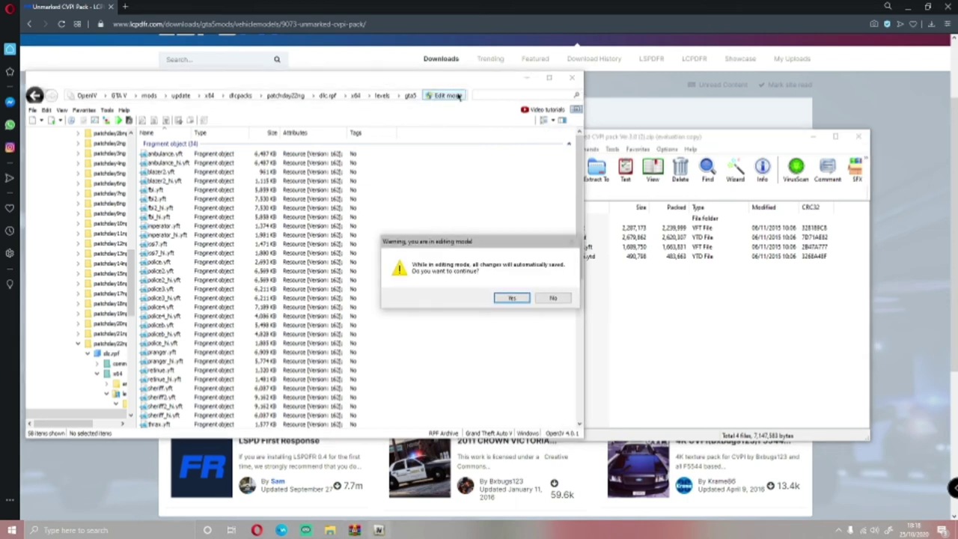
- Accept the auto-save warning, reinstall OpenIV.ASI in ASI Manager, then select the four police files
click(512, 298)
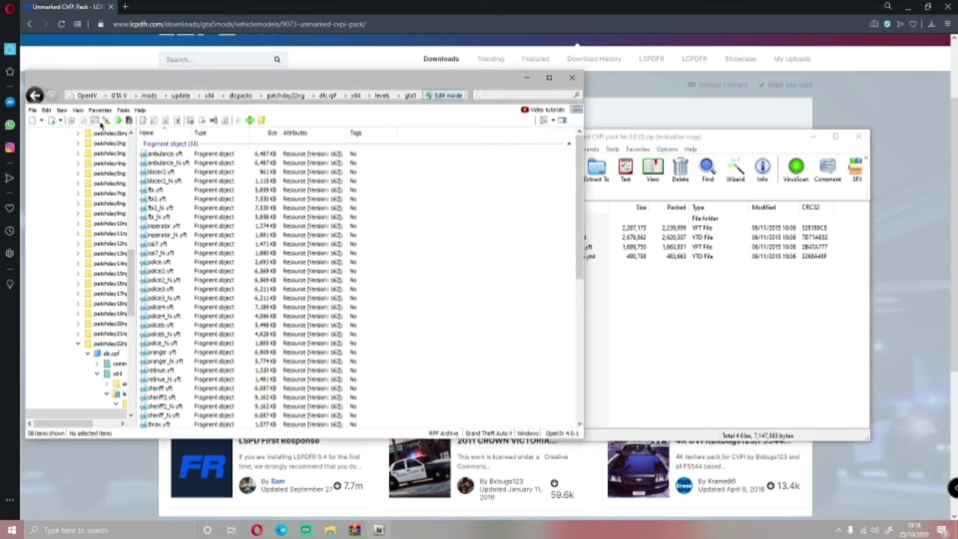
click(95, 121)
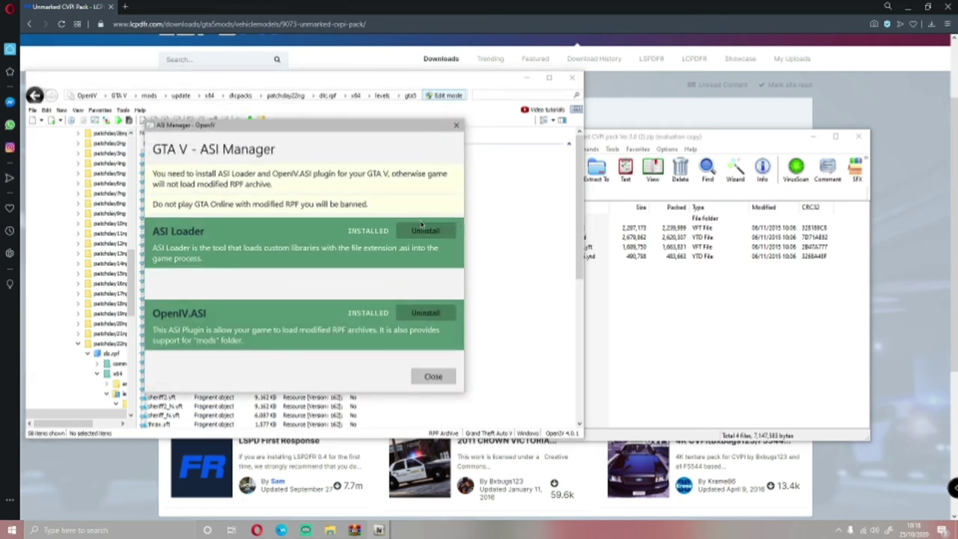
click(427, 280)
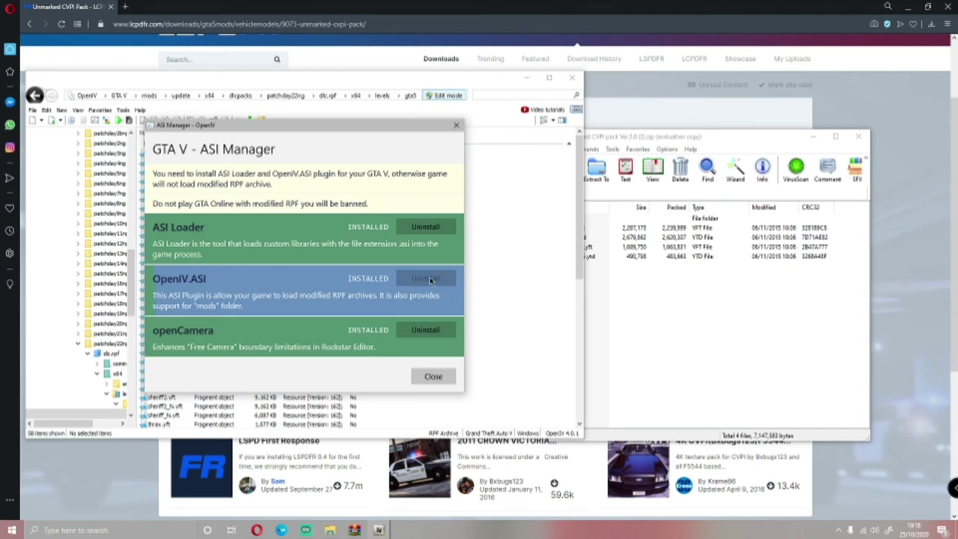
click(429, 280)
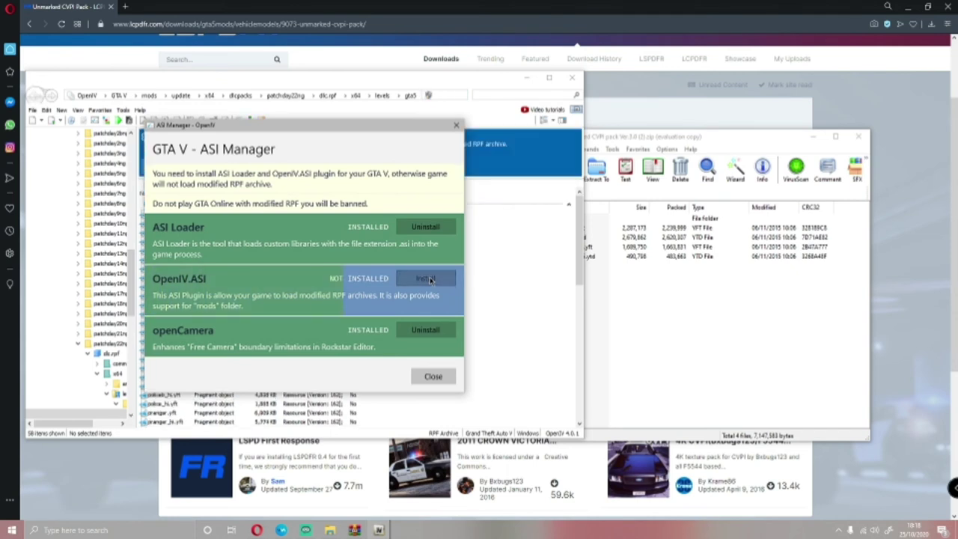
click(432, 375)
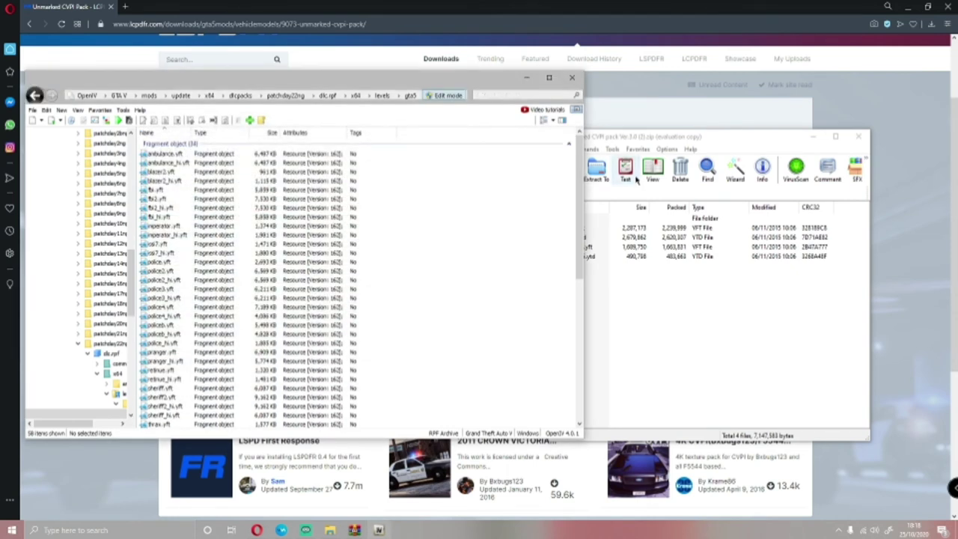
click(756, 348)
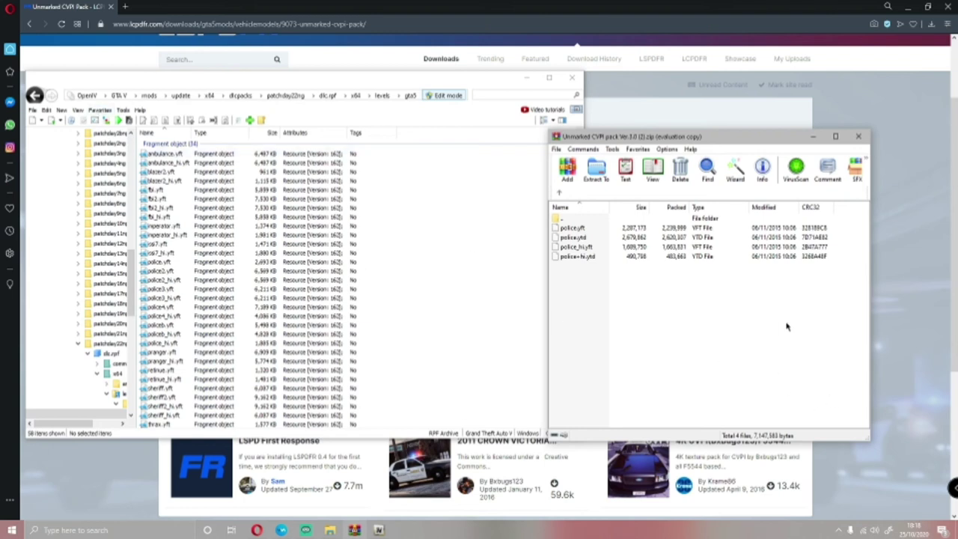
drag(786, 326, 586, 231)
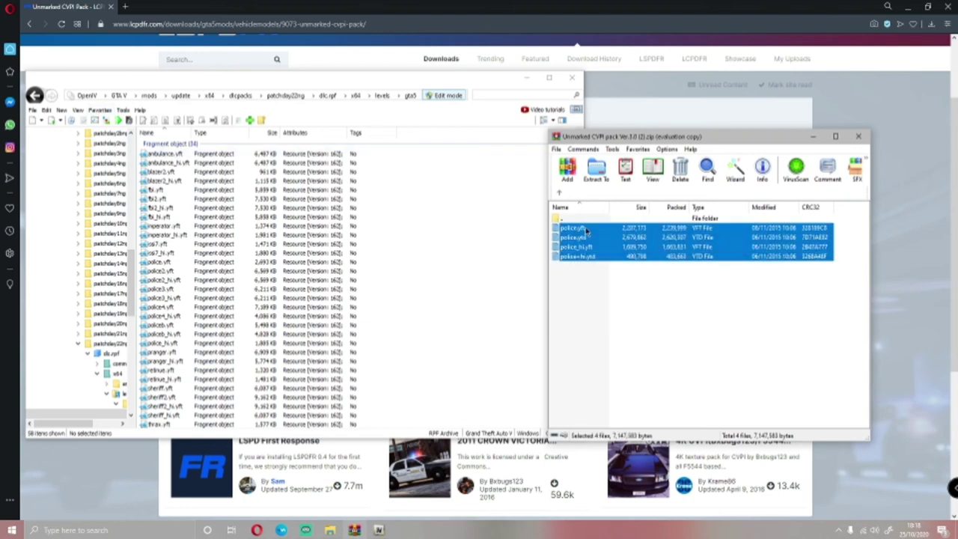
- Drag the four police files into OpenIV's gta5 folder, replacing the originals, and view police.yft
drag(789, 244, 176, 262)
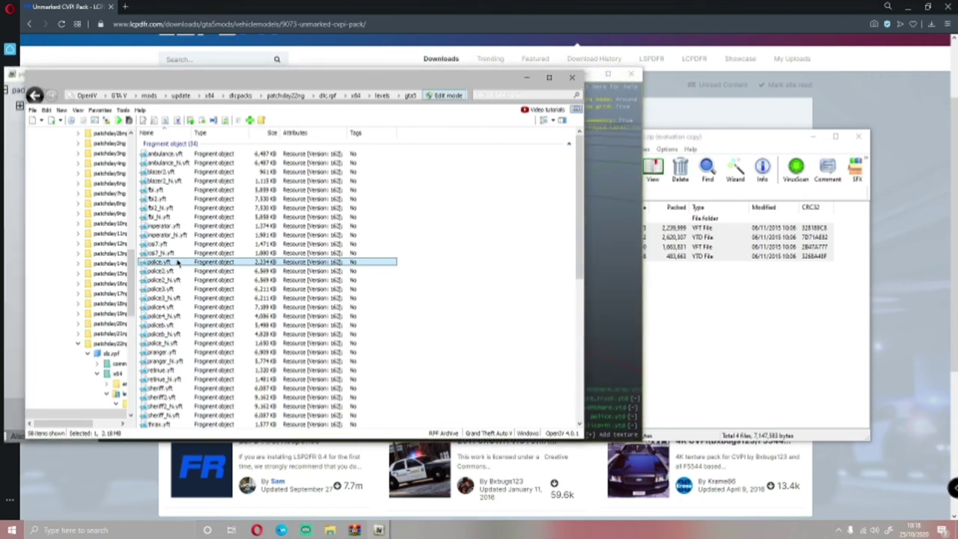
click(595, 208)
- Orbit the replacement police car through front, side, three-quarter and rear views, then close the viewer
drag(455, 237, 590, 197)
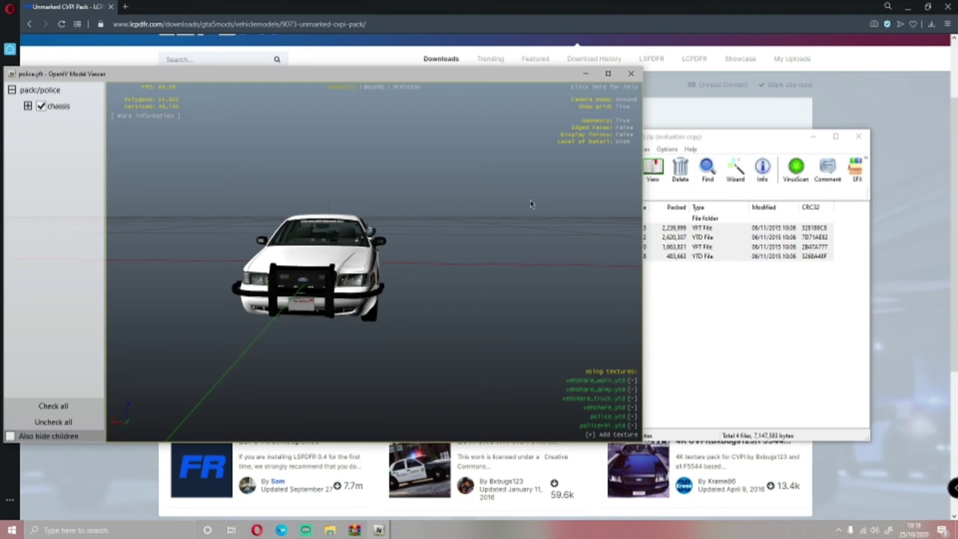
drag(531, 203, 489, 213)
drag(300, 221, 165, 228)
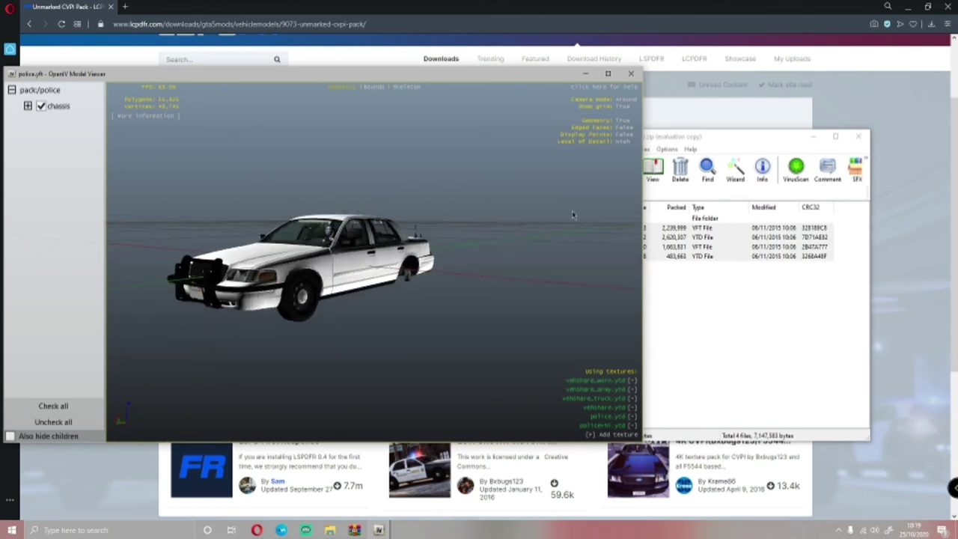
drag(571, 210, 404, 228)
click(631, 74)
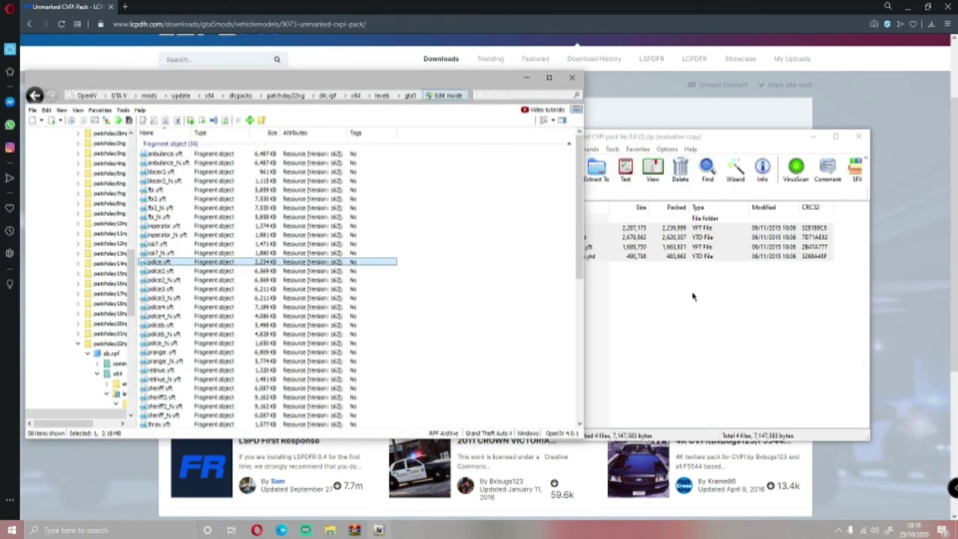
click(692, 297)
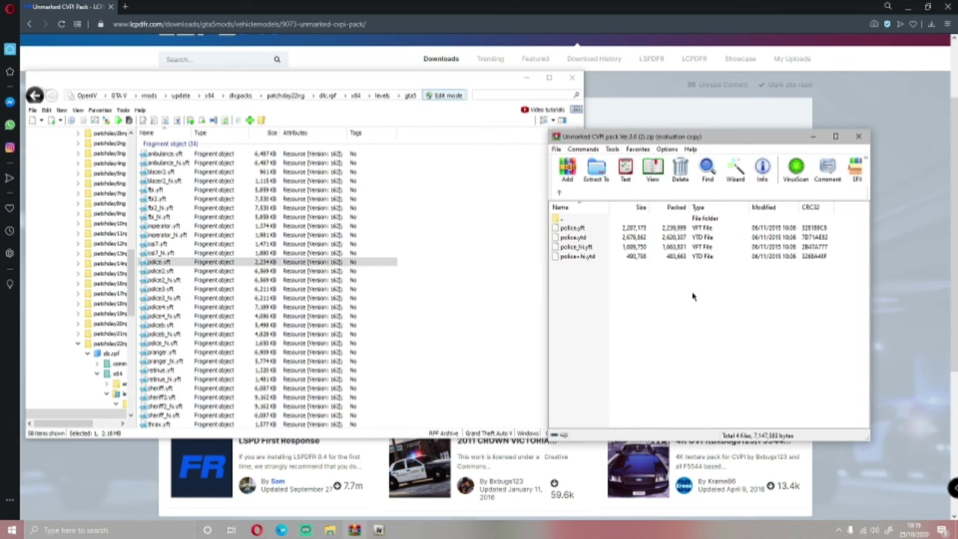